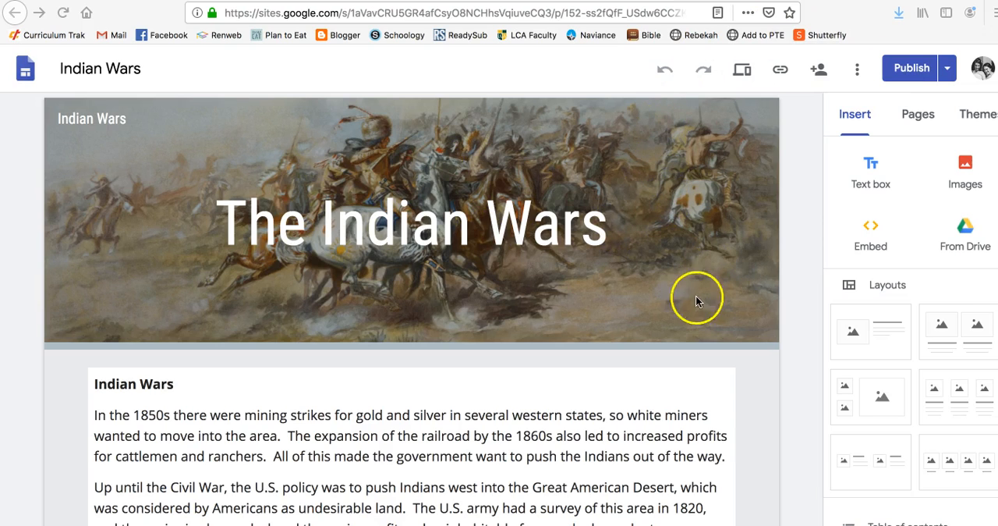
Switch to Google Drive and create a new Google Drawings file in the Indian Wars Escape folder.
{"action": "scroll", "coordinate": [698, 301], "scroll_direction": "down", "scroll_amount": 5}
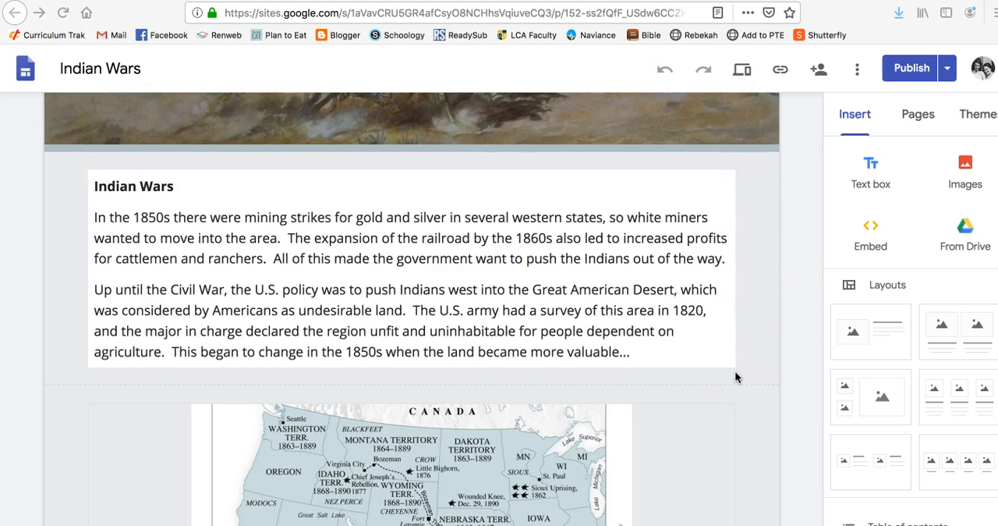
{"action": "scroll", "coordinate": [735, 377], "scroll_direction": "down", "scroll_amount": 7}
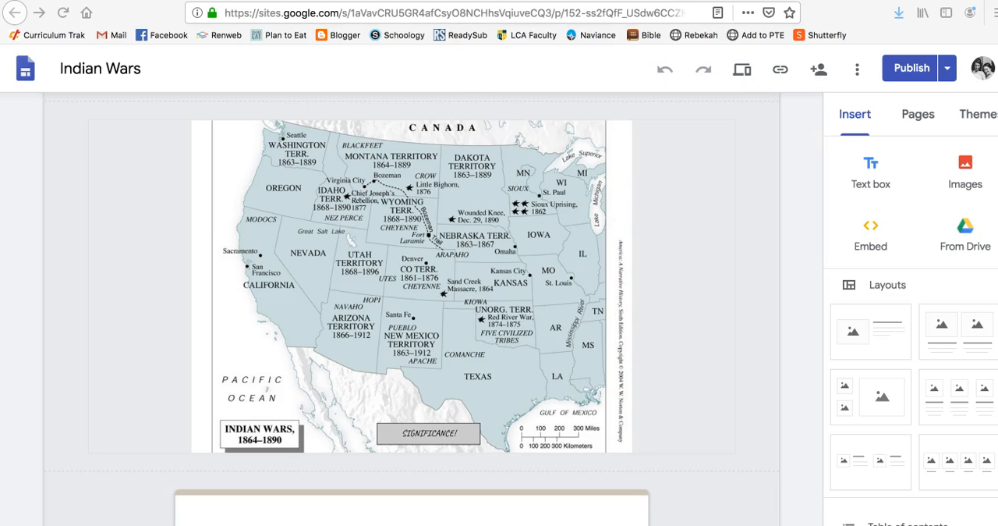
{"action": "left_click", "coordinate": [484, 1]}
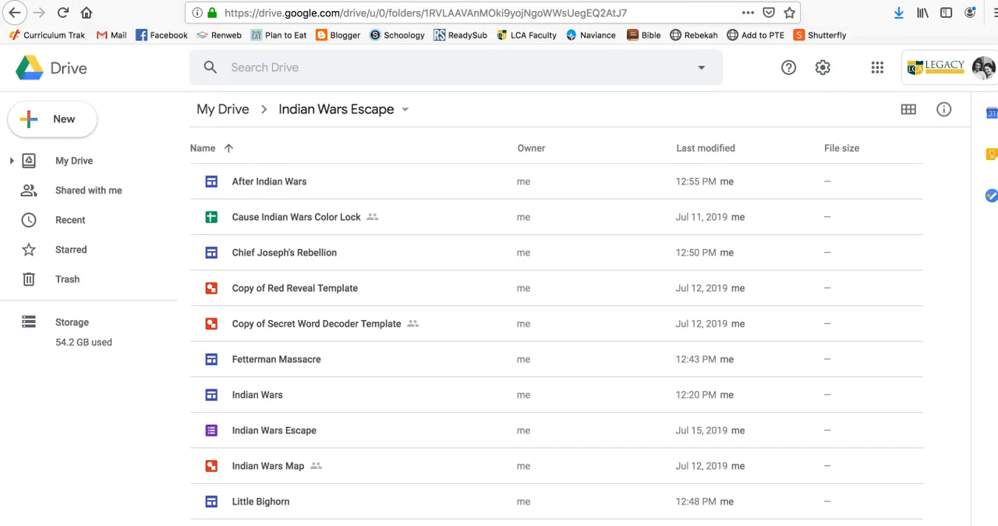
{"action": "left_click", "coordinate": [53, 121]}
{"action": "mouse_move", "coordinate": [78, 290]}
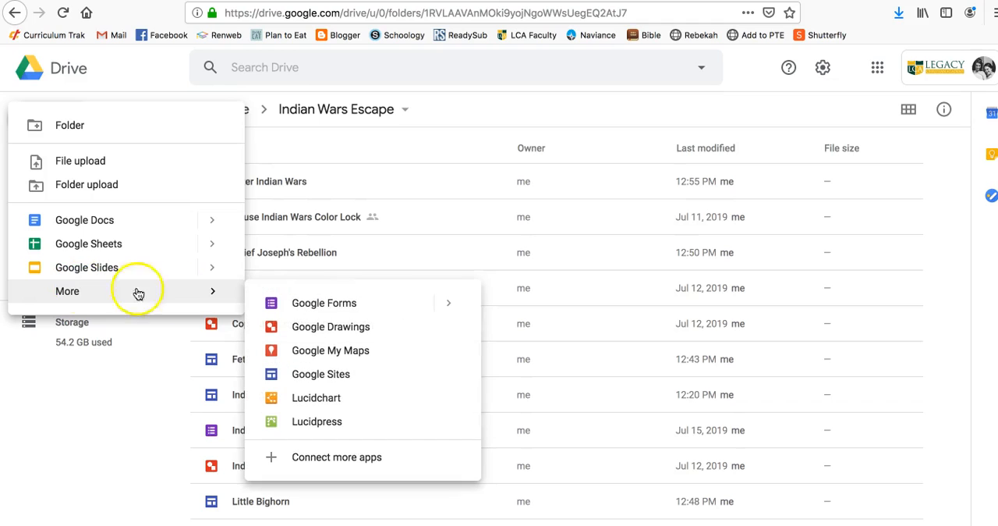
{"action": "left_click", "coordinate": [314, 332]}
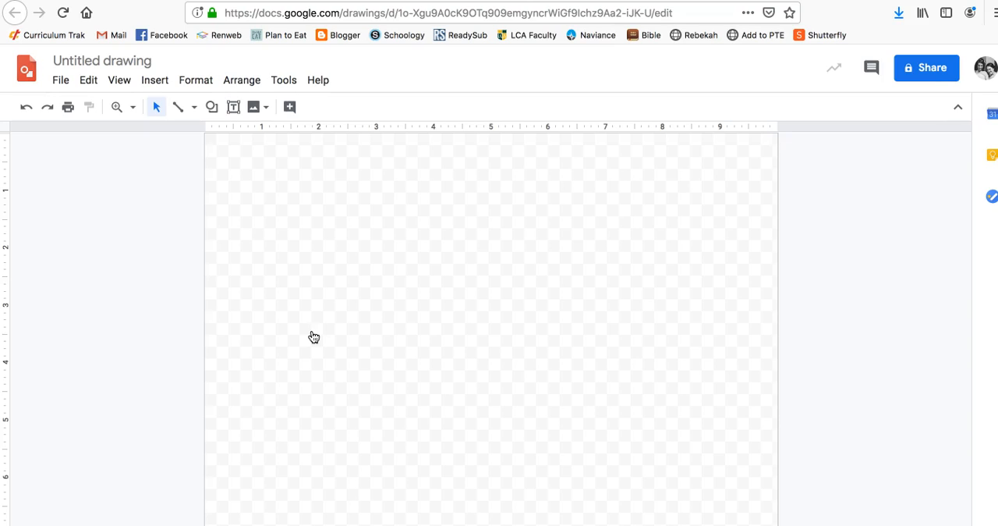
Search the web for images to insert, using the query "american indian wars map".
{"action": "left_click", "coordinate": [154, 81]}
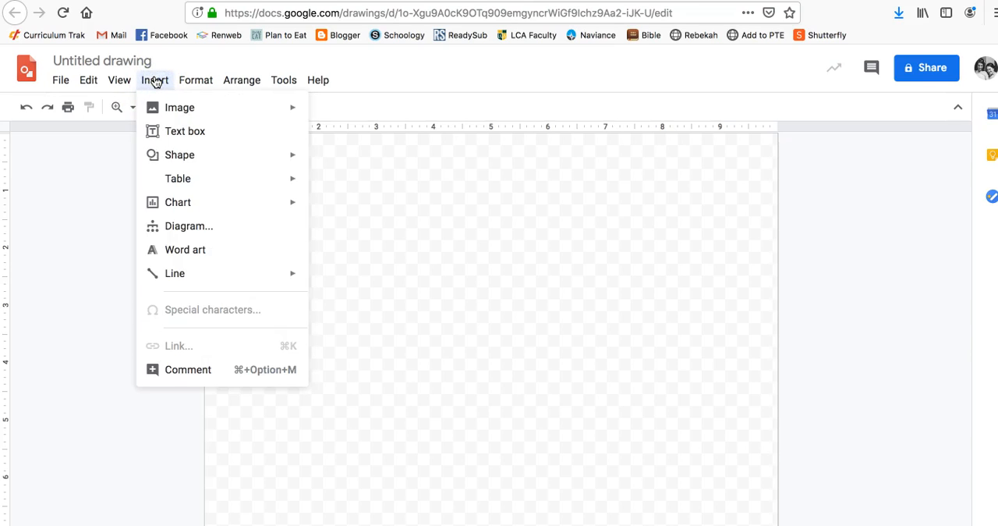
{"action": "mouse_move", "coordinate": [179, 104]}
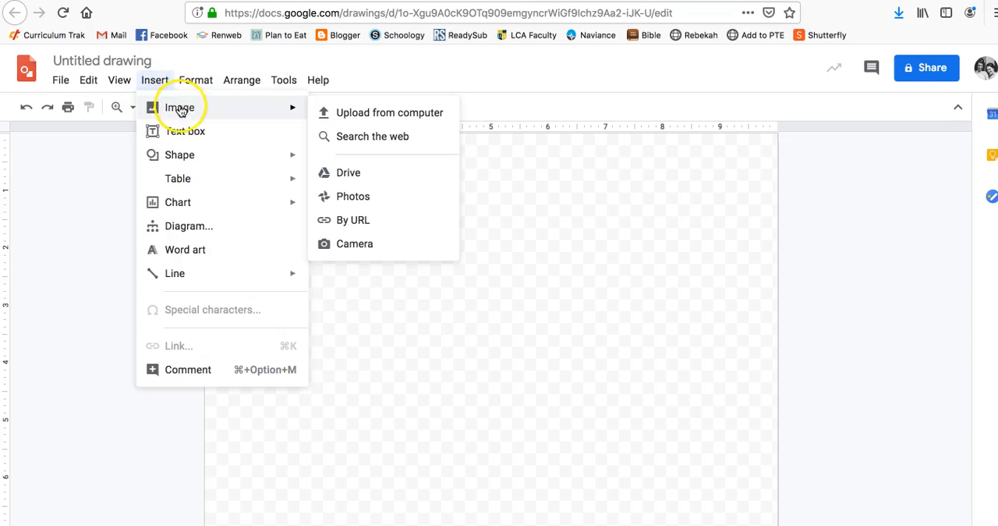
{"action": "left_click", "coordinate": [349, 136]}
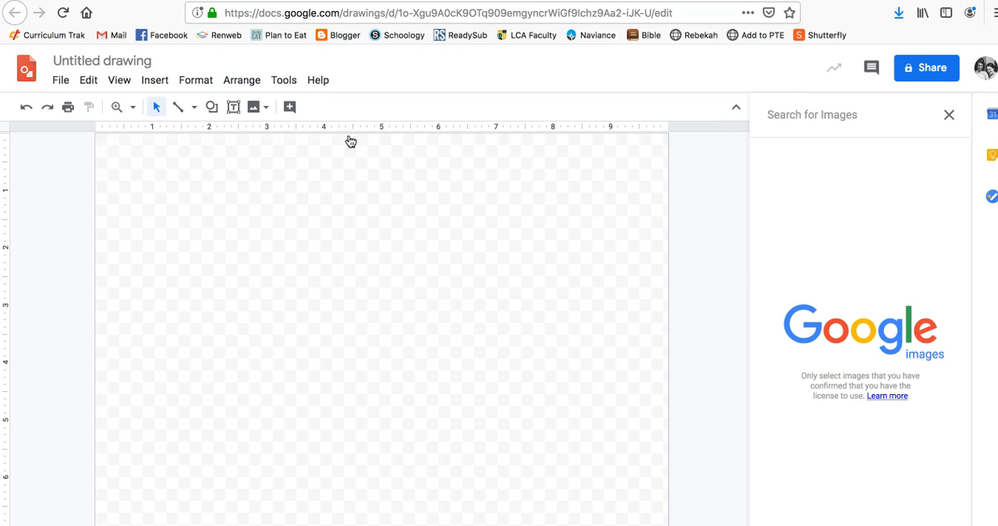
{"action": "type", "text": "american indian "}
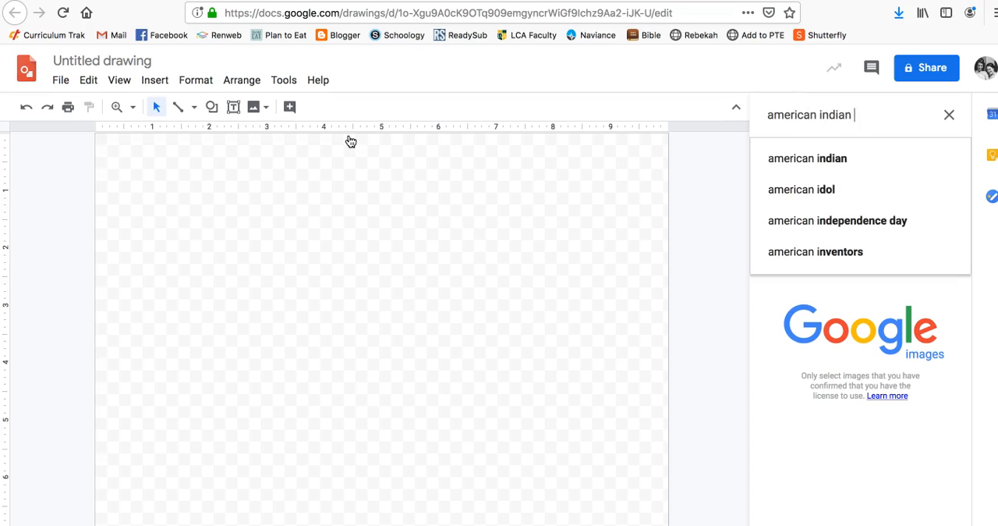
{"action": "type", "text": "wars"}
{"action": "key", "text": "Return"}
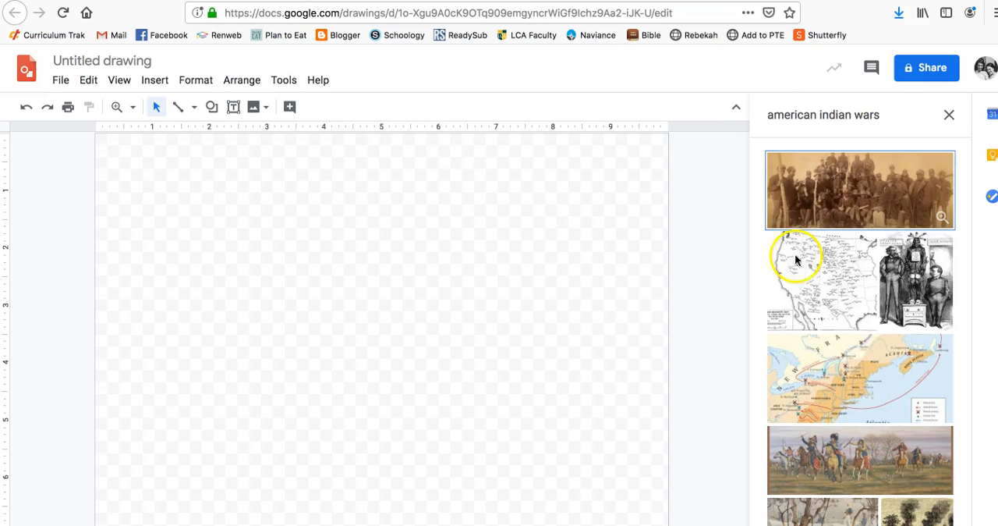
{"action": "left_click", "coordinate": [889, 117]}
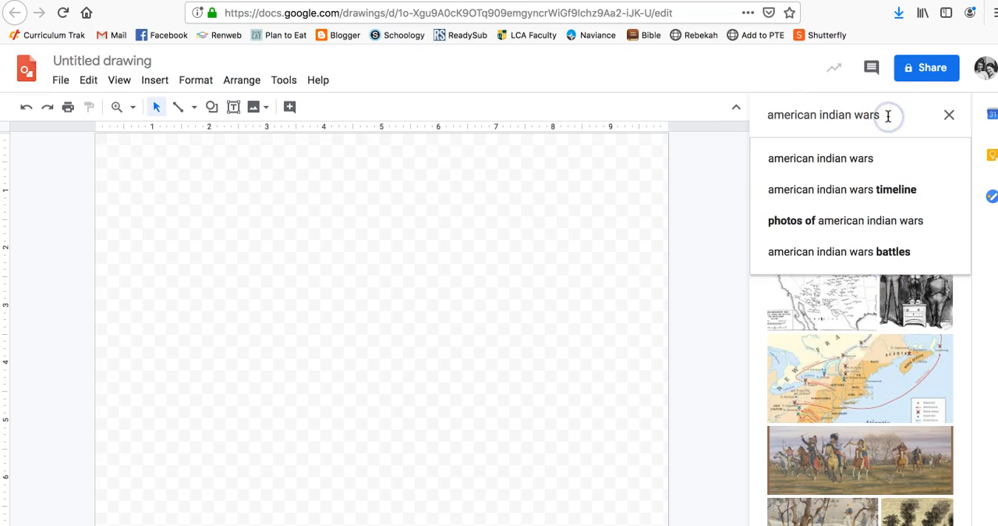
{"action": "type", "text": "map"}
{"action": "key", "text": "Return"}
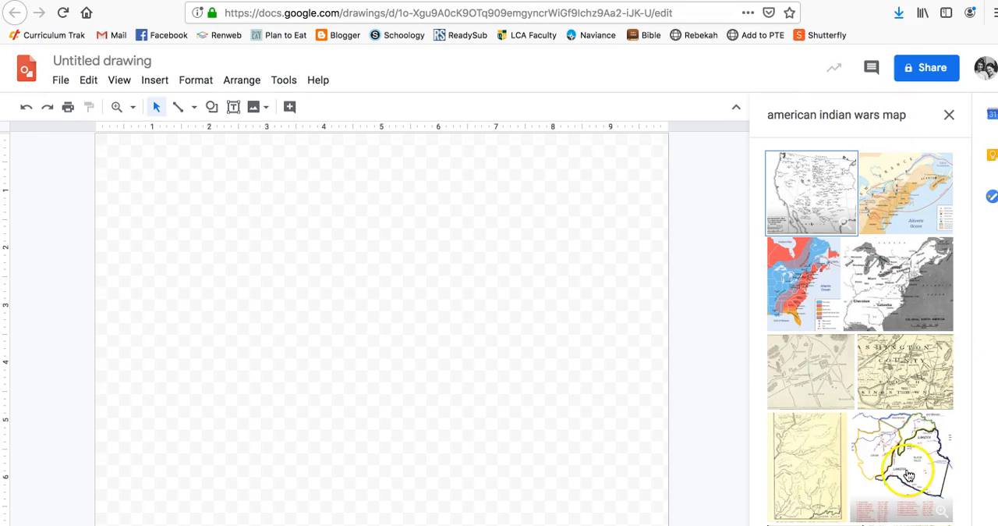
Browse the image results and insert the black-and-white map of the Trans-Mississippi West into the drawing.
{"action": "scroll", "coordinate": [904, 471], "scroll_direction": "down", "scroll_amount": 1}
{"action": "scroll", "coordinate": [840, 399], "scroll_direction": "down", "scroll_amount": 5}
{"action": "scroll", "coordinate": [840, 399], "scroll_direction": "down", "scroll_amount": 4}
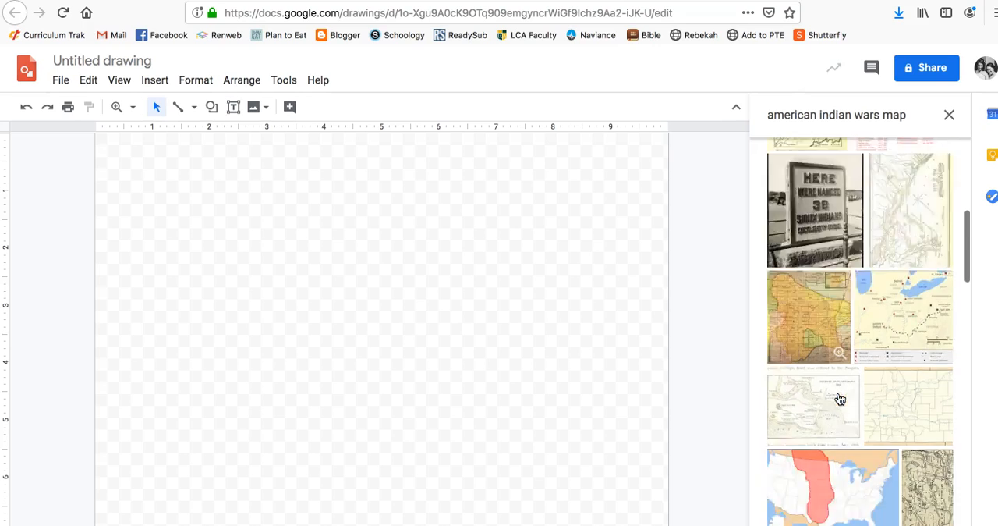
{"action": "scroll", "coordinate": [840, 399], "scroll_direction": "down", "scroll_amount": 5}
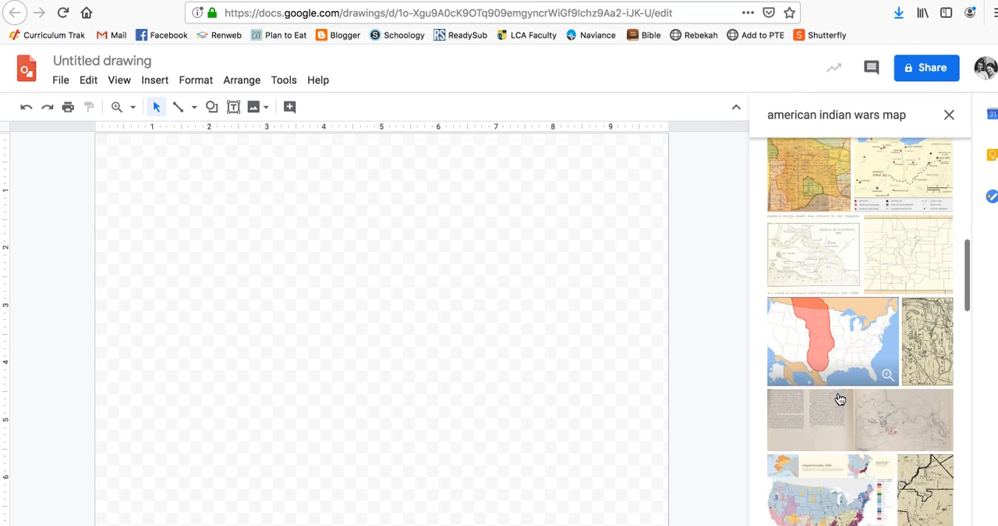
{"action": "scroll", "coordinate": [839, 398], "scroll_direction": "down", "scroll_amount": 6}
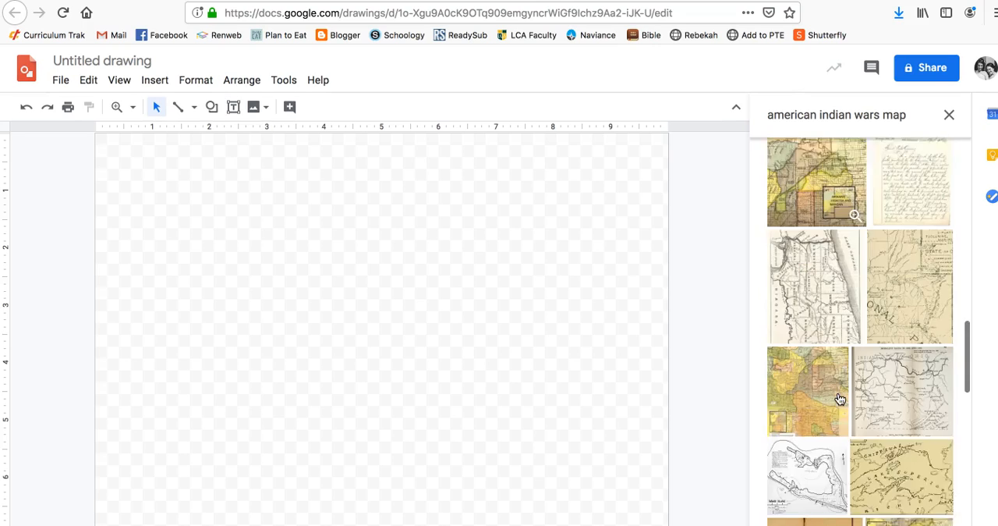
{"action": "scroll", "coordinate": [840, 398], "scroll_direction": "down", "scroll_amount": 5}
{"action": "scroll", "coordinate": [840, 398], "scroll_direction": "down", "scroll_amount": 7}
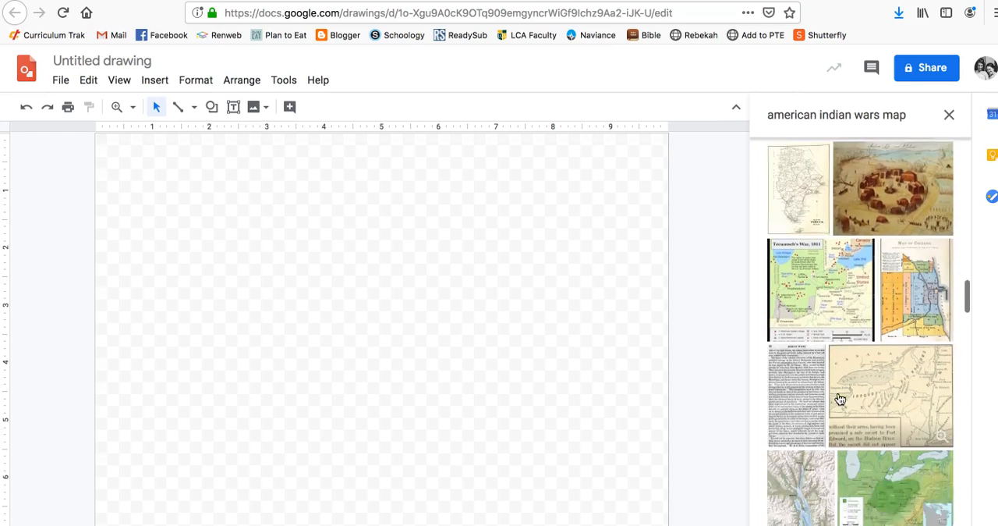
{"action": "scroll", "coordinate": [840, 399], "scroll_direction": "down", "scroll_amount": 2}
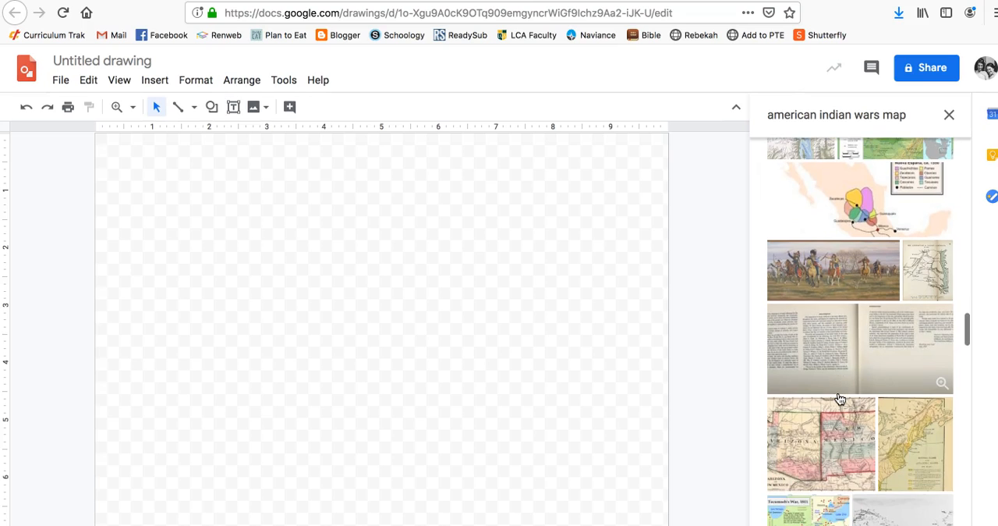
{"action": "scroll", "coordinate": [840, 398], "scroll_direction": "down", "scroll_amount": 6}
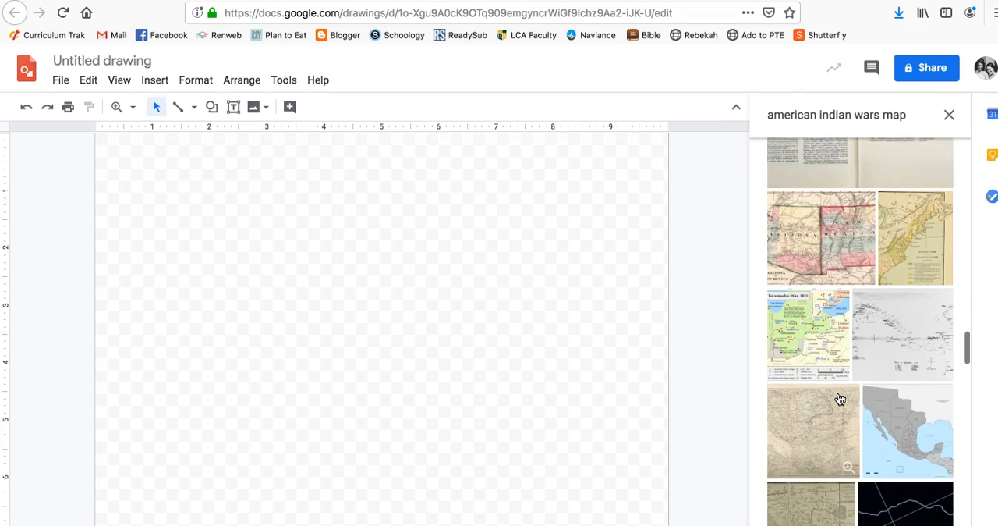
{"action": "left_click", "coordinate": [817, 191]}
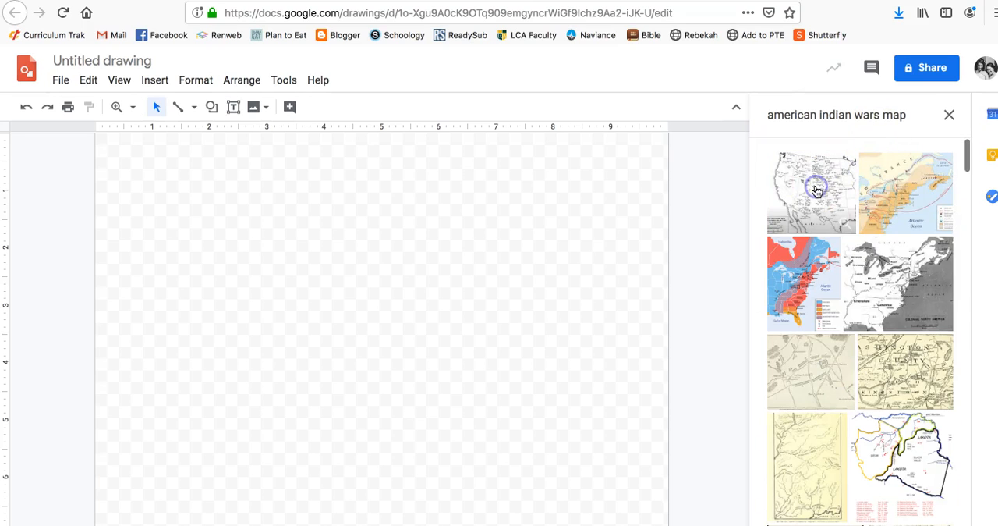
{"action": "left_click", "coordinate": [861, 524]}
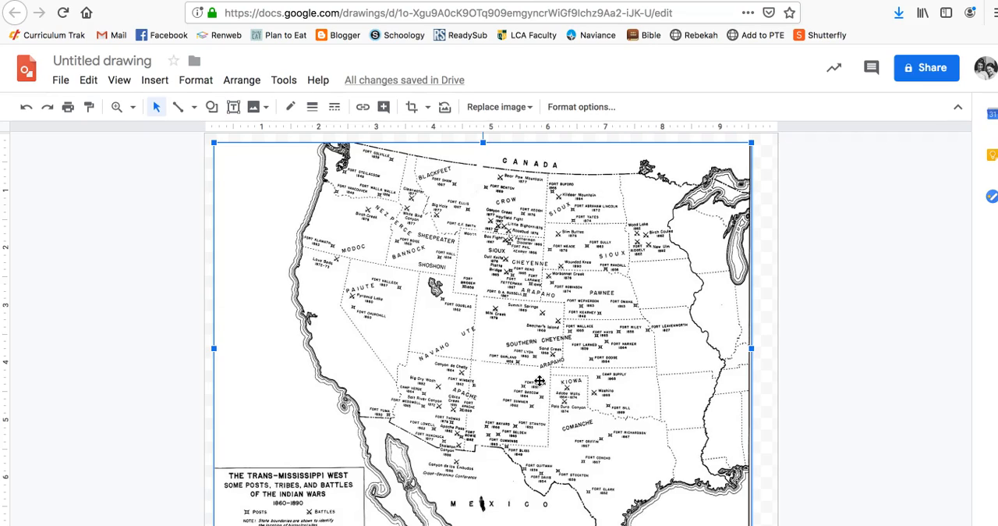
Widen the map image so that it reaches the drawing canvas's right edge.
{"action": "left_click", "coordinate": [902, 229]}
{"action": "left_click", "coordinate": [662, 289]}
{"action": "left_click_drag", "start_coordinate": [750, 349], "coordinate": [775, 352]}
{"action": "left_click", "coordinate": [817, 346]}
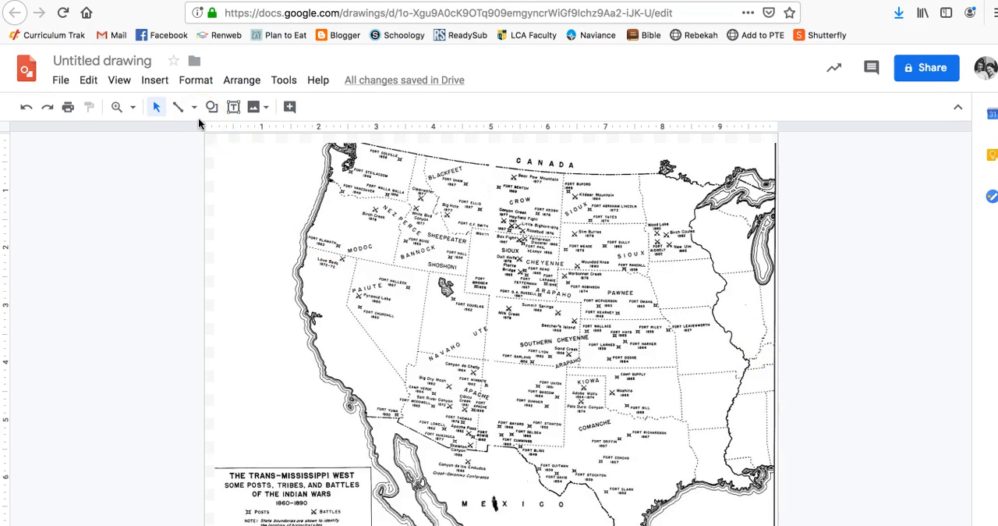
Draw a small rectangle shape over the Sand Creek label and battle marker on the map.
{"action": "left_click", "coordinate": [153, 80]}
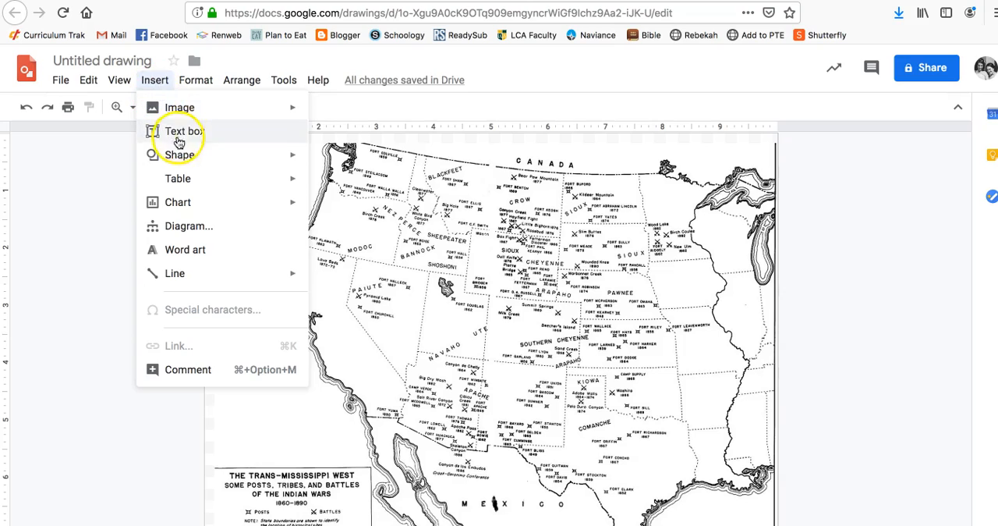
{"action": "mouse_move", "coordinate": [178, 153]}
{"action": "mouse_move", "coordinate": [370, 170]}
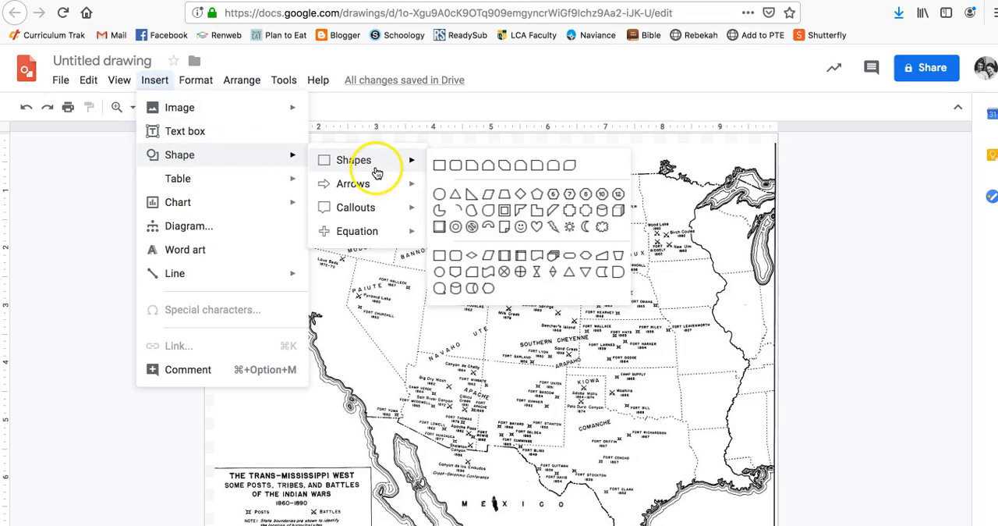
{"action": "left_click", "coordinate": [442, 167]}
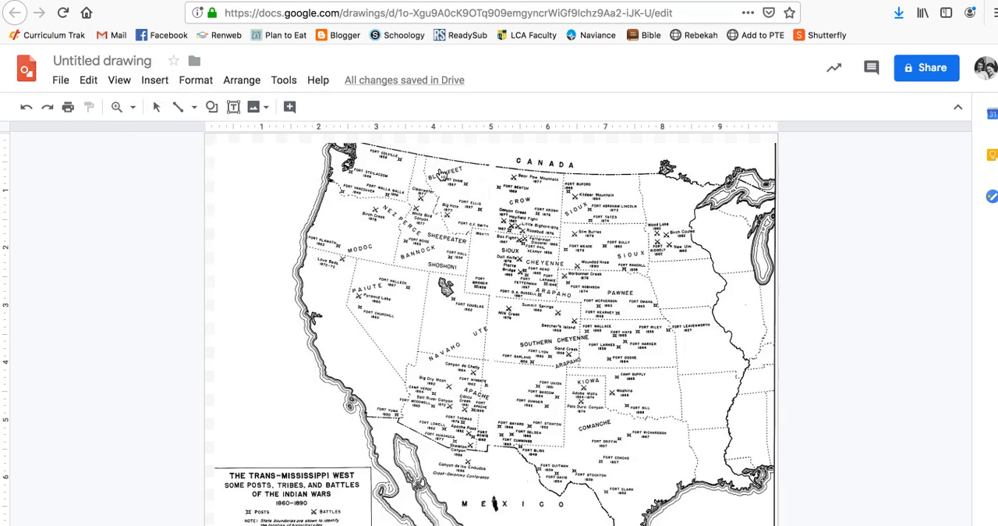
{"action": "left_click_drag", "start_coordinate": [551, 344], "coordinate": [581, 358]}
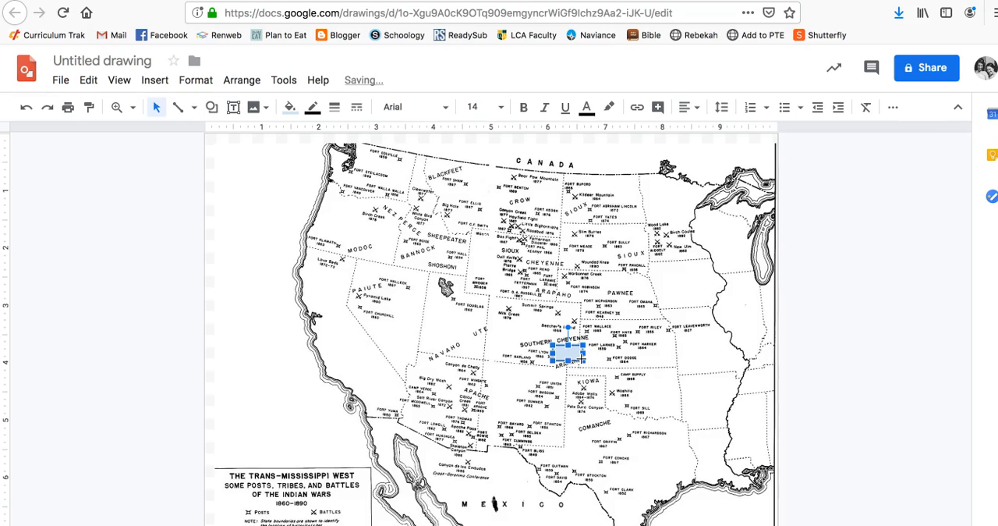
Make both the fill and the border of the Sand Creek rectangle transparent.
{"action": "left_click", "coordinate": [289, 107]}
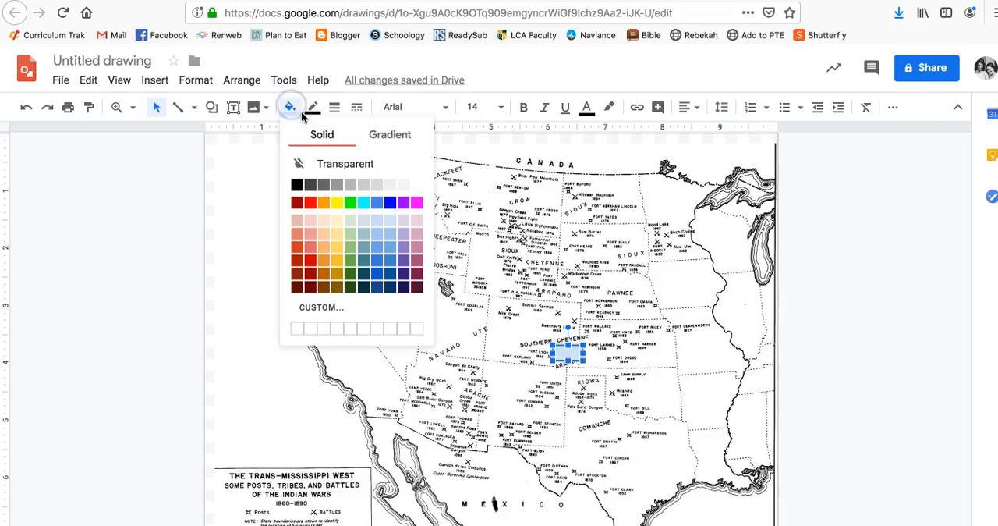
{"action": "left_click", "coordinate": [328, 167]}
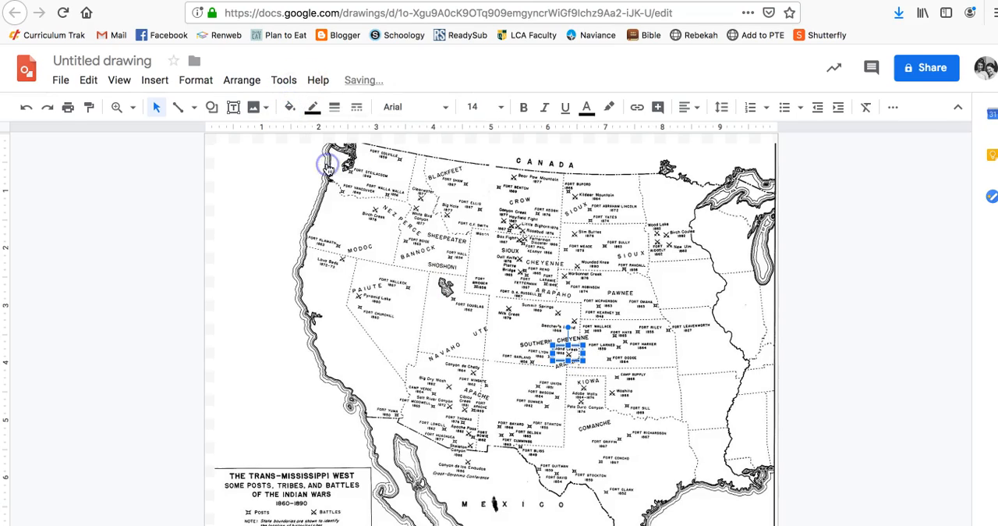
{"action": "left_click", "coordinate": [335, 110]}
{"action": "left_click", "coordinate": [312, 107]}
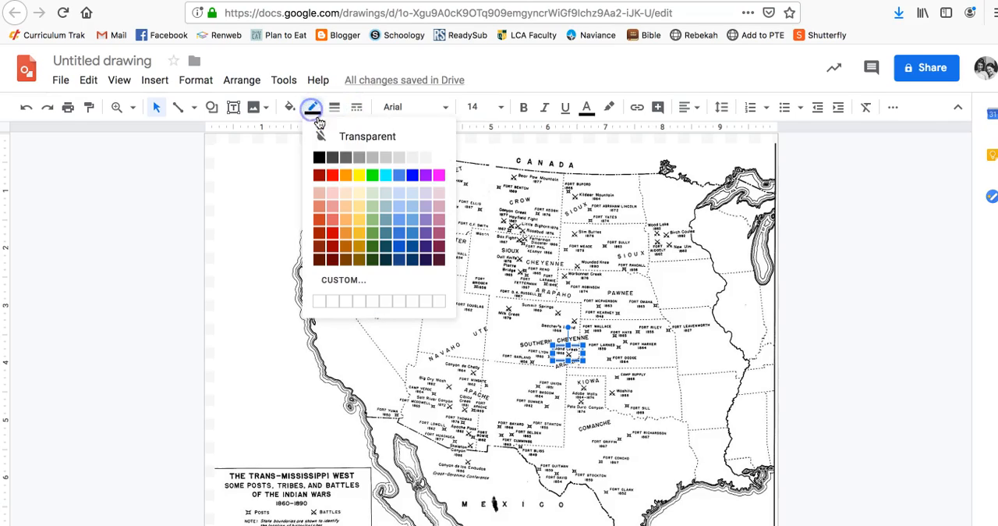
{"action": "left_click", "coordinate": [343, 147]}
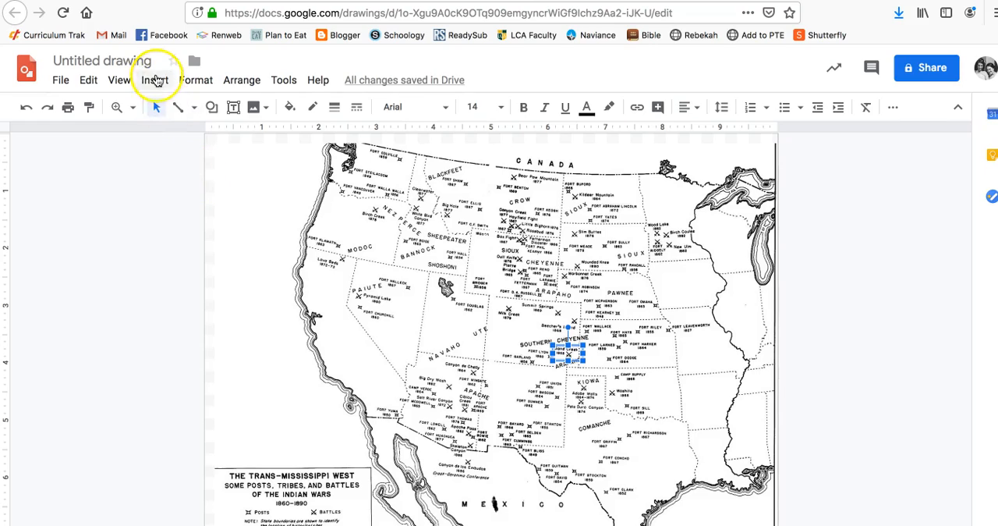
Copy the published link of the Sand Creek Massacre site from the Indian Wars Escape Drive folder and return to the drawing.
{"action": "left_click", "coordinate": [155, 79]}
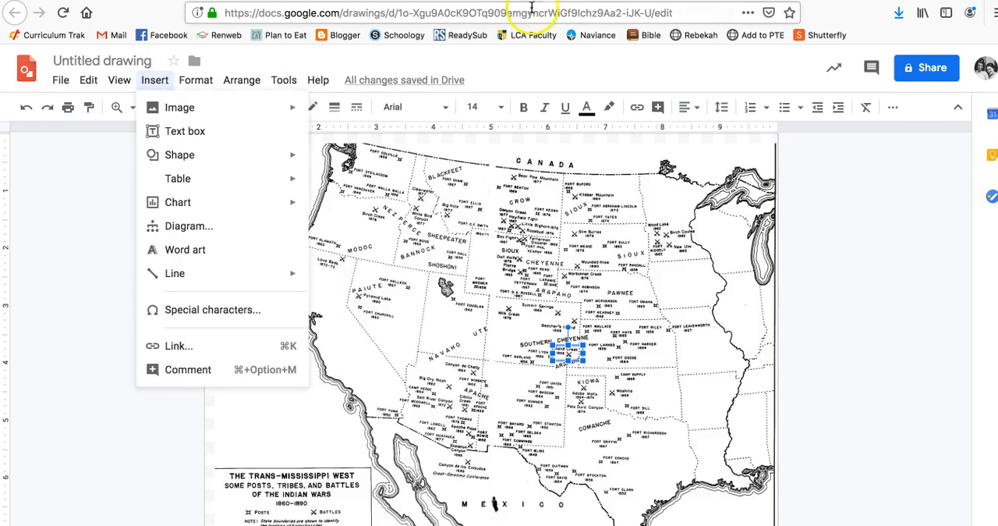
{"action": "left_click", "coordinate": [563, 0]}
{"action": "scroll", "coordinate": [313, 396], "scroll_direction": "down", "scroll_amount": 3}
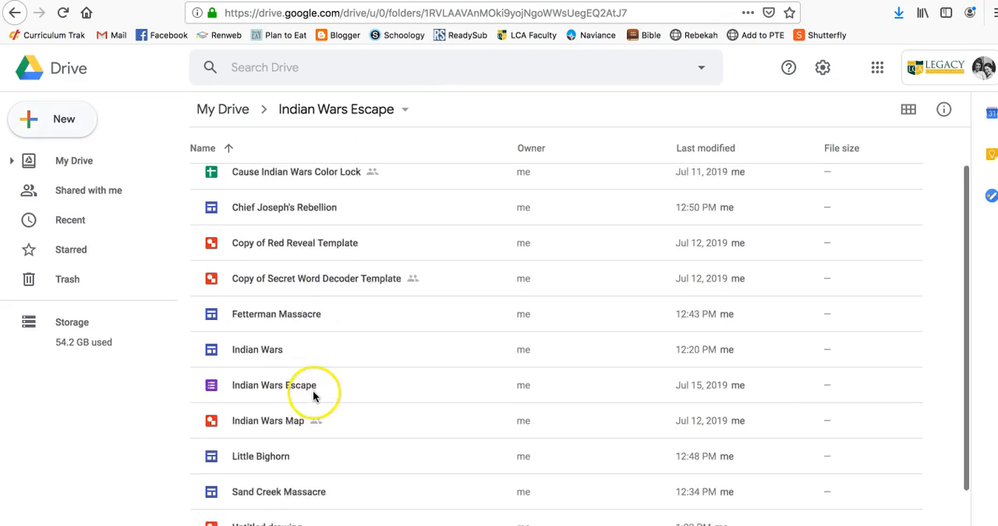
{"action": "left_click", "coordinate": [274, 457]}
{"action": "double_click", "coordinate": [275, 457]}
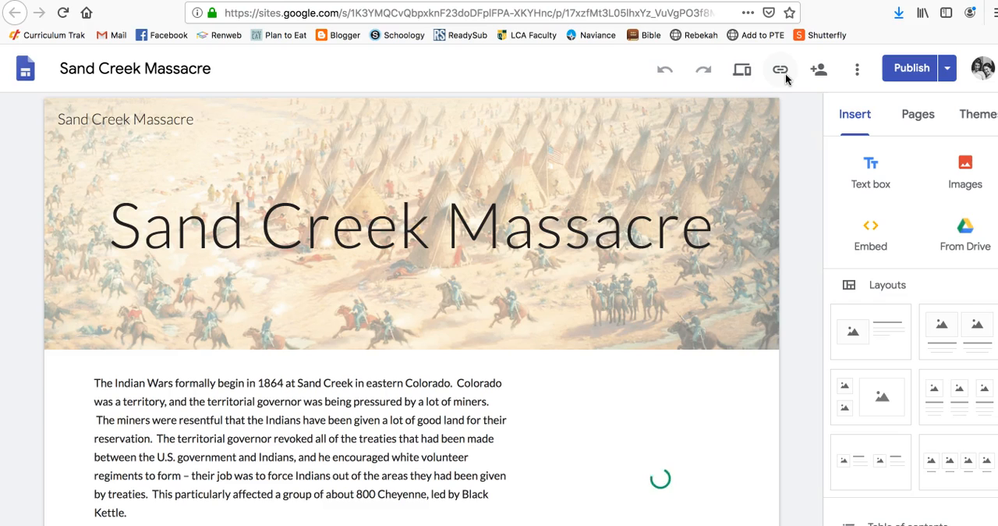
{"action": "left_click", "coordinate": [786, 77]}
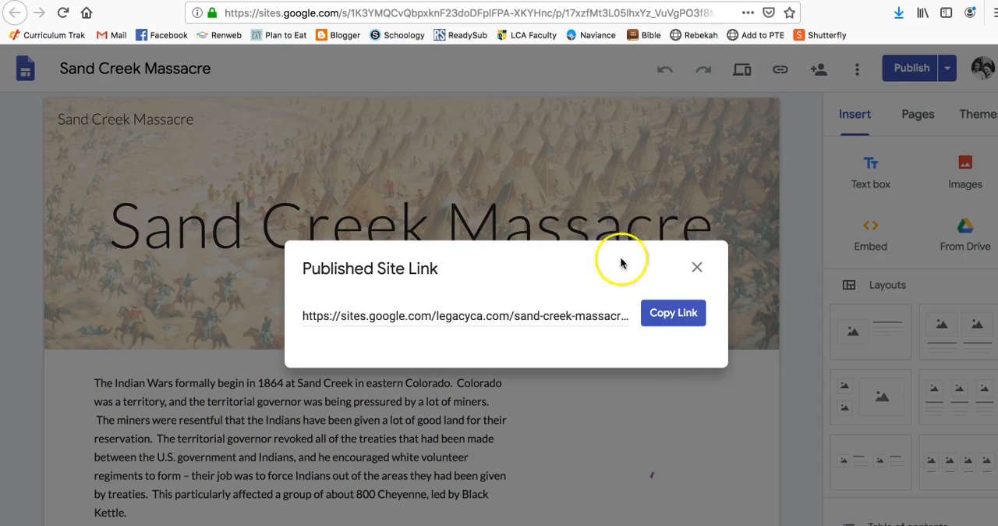
{"action": "left_click", "coordinate": [672, 312]}
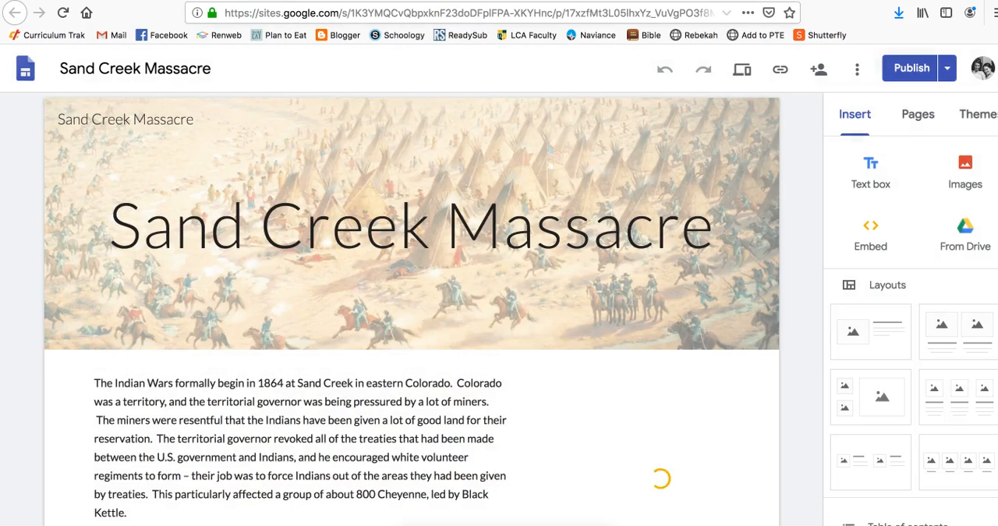
{"action": "left_click", "coordinate": [767, 1]}
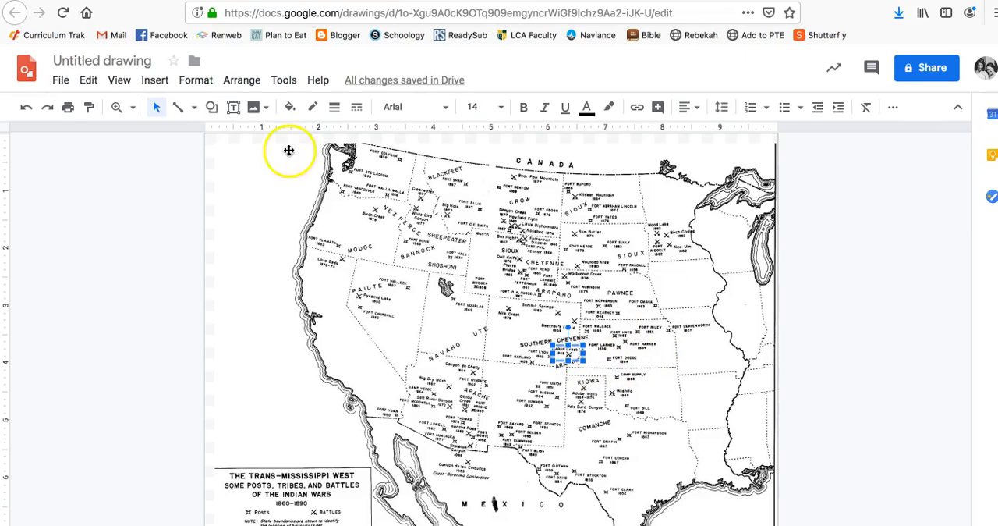
Link the transparent Sand Creek rectangle to the copied Sand Creek Massacre site address and check the link on the shape.
{"action": "left_click", "coordinate": [155, 80]}
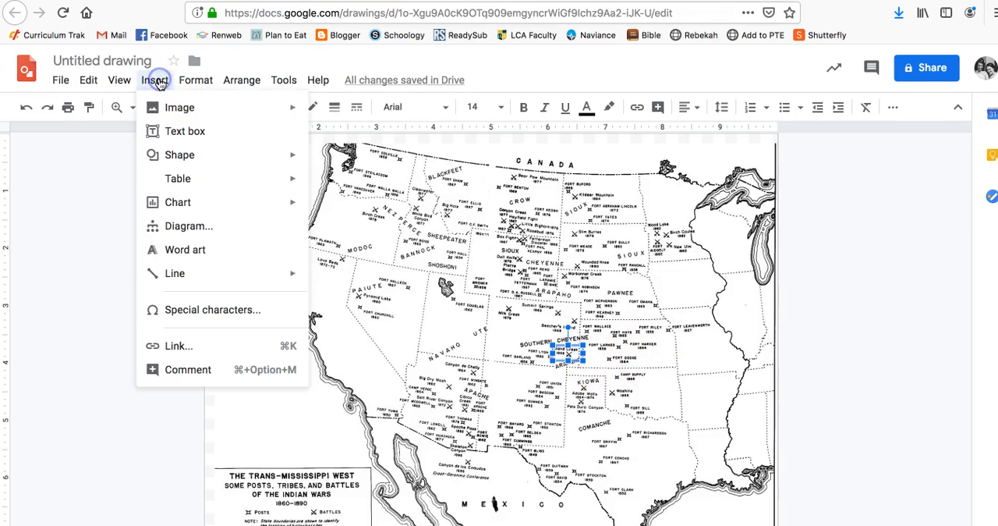
{"action": "left_click", "coordinate": [178, 345]}
{"action": "key", "text": "super+v"}
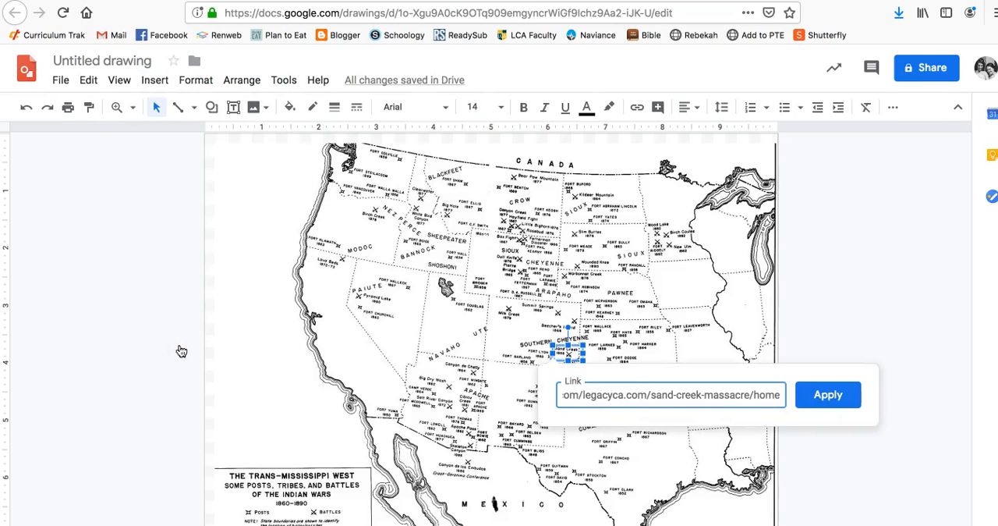
{"action": "left_click", "coordinate": [810, 395]}
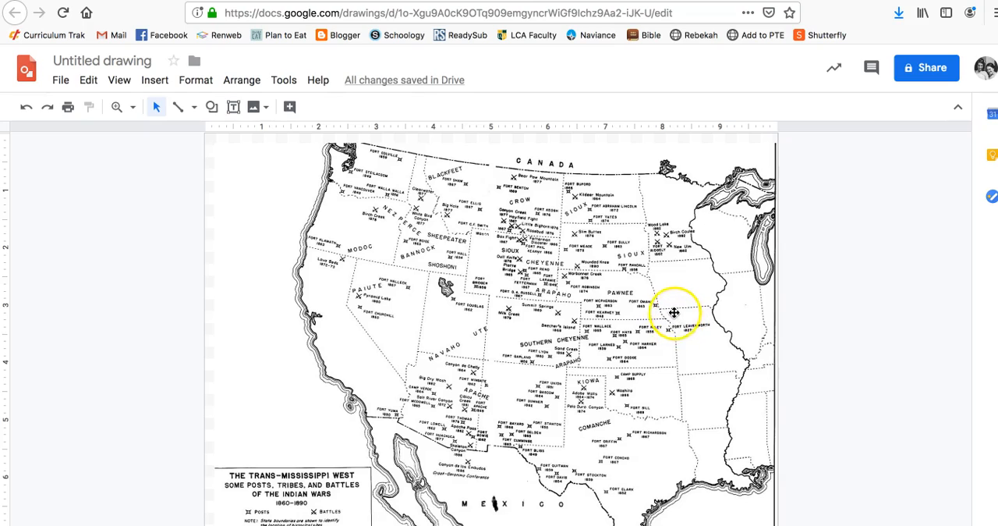
{"action": "left_click", "coordinate": [573, 352]}
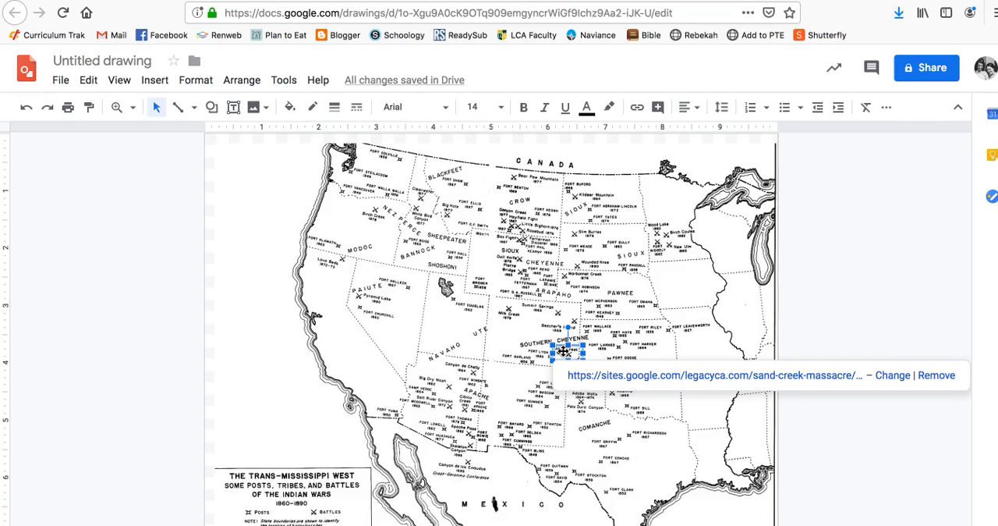
{"action": "left_click", "coordinate": [821, 328]}
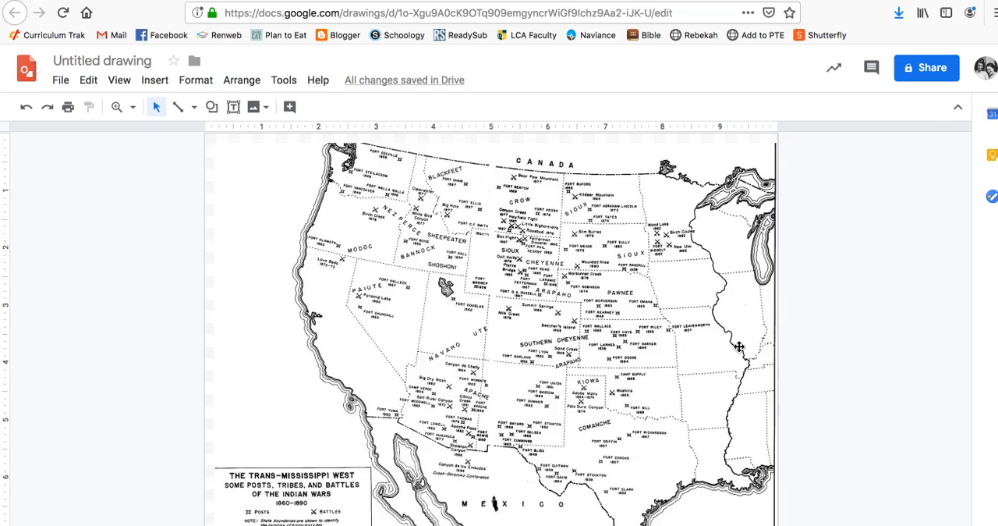
Review the map and the question form on the Indian Wars site, and return to the drawing.
{"action": "left_click", "coordinate": [856, 0]}
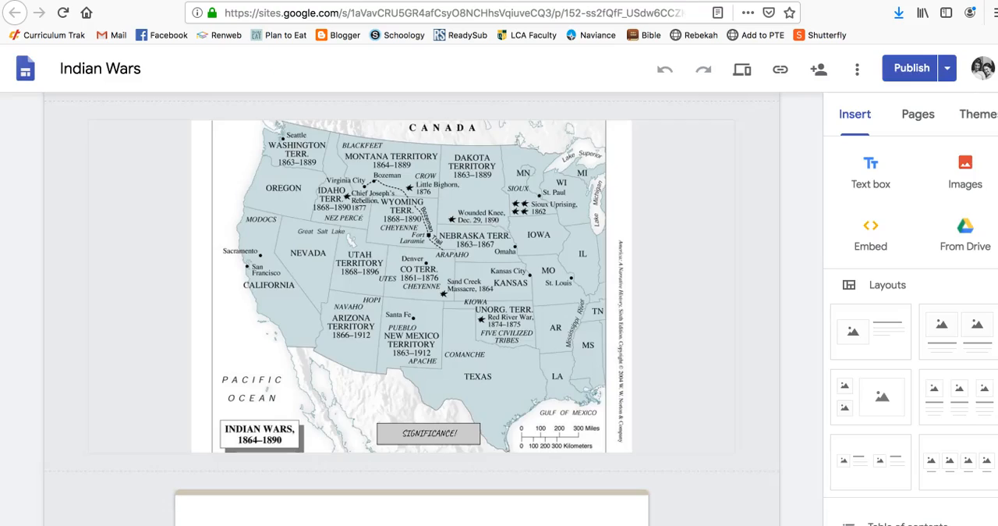
{"action": "scroll", "coordinate": [593, 332], "scroll_direction": "down", "scroll_amount": 8}
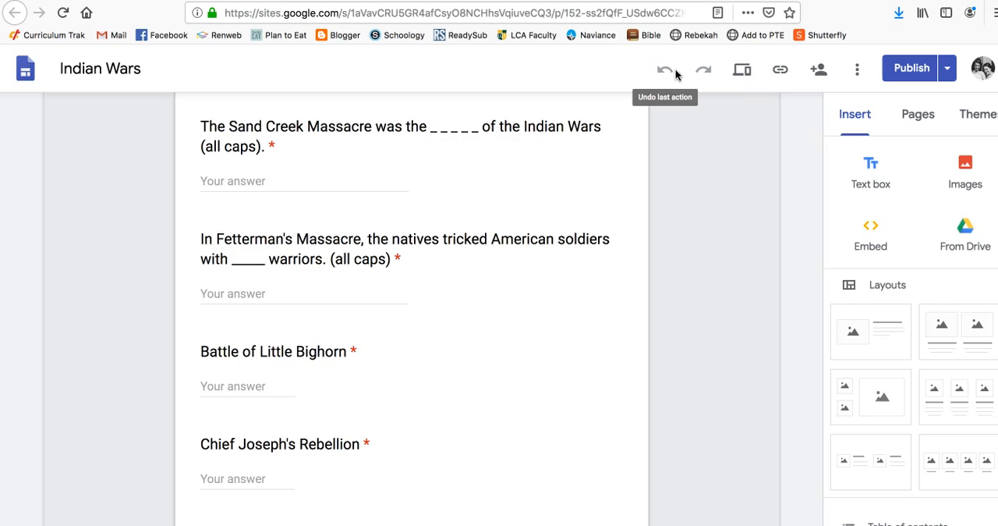
{"action": "left_click", "coordinate": [624, 318]}
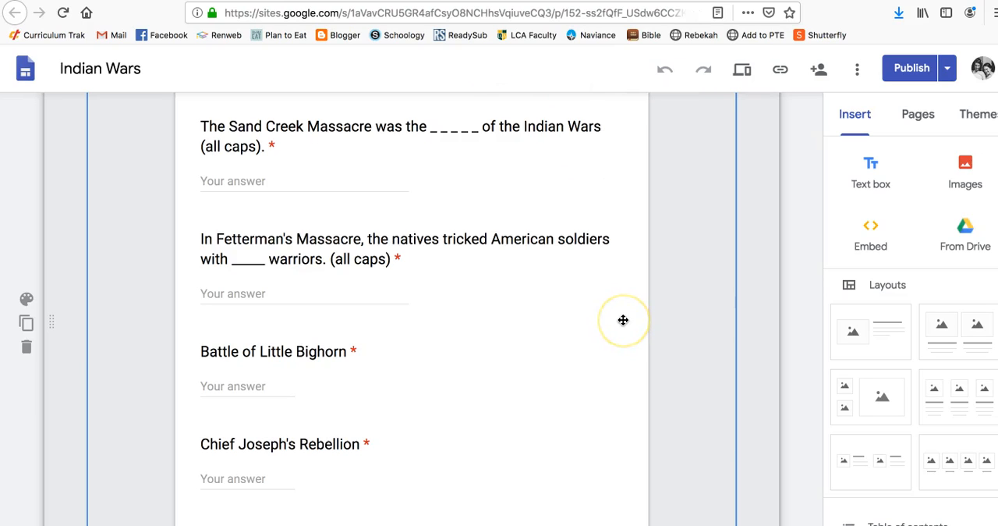
{"action": "left_click", "coordinate": [712, 36]}
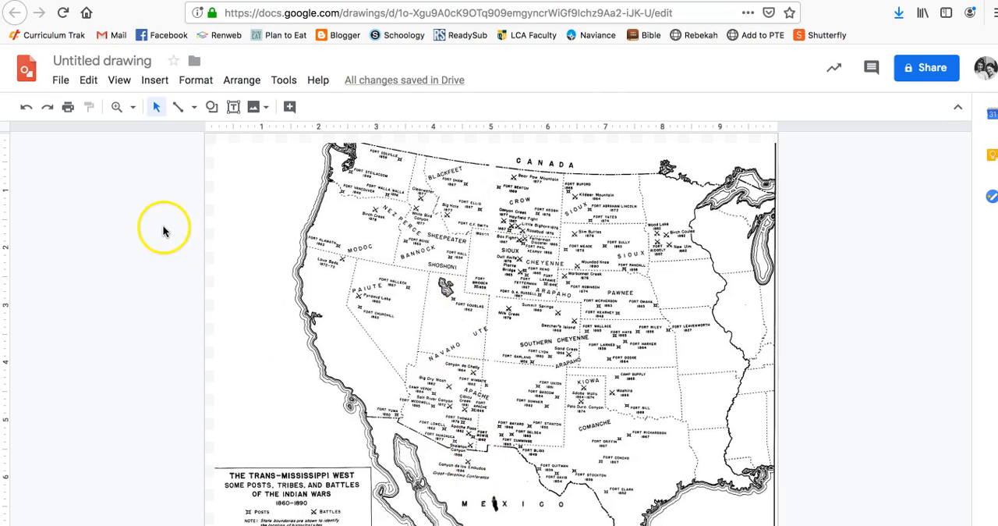
Search the web for "chief joseph" images and insert the seated portrait with the upright feather into the drawing.
{"action": "left_click", "coordinate": [152, 80]}
{"action": "mouse_move", "coordinate": [164, 115]}
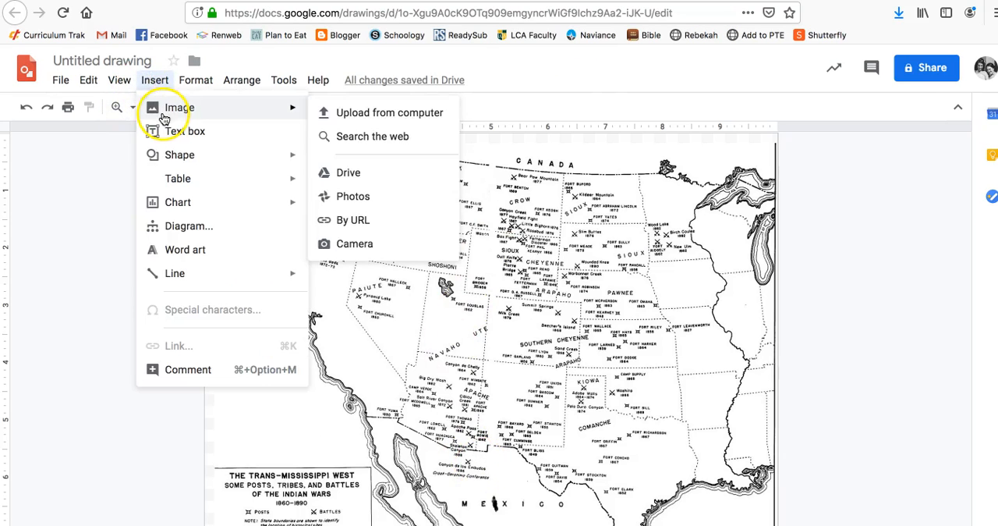
{"action": "left_click", "coordinate": [392, 136]}
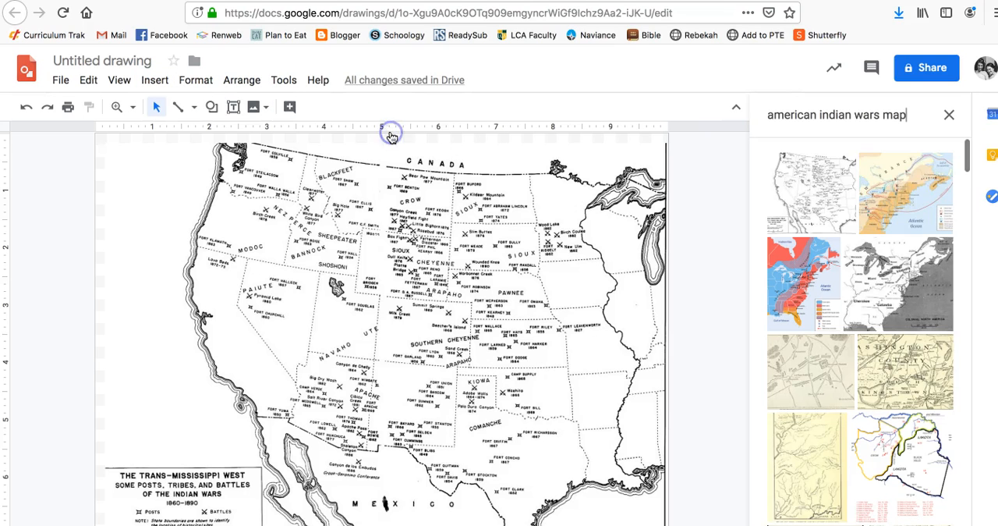
{"action": "triple_click", "coordinate": [918, 116]}
{"action": "type", "text": "chief joseph"}
{"action": "key", "text": "Return"}
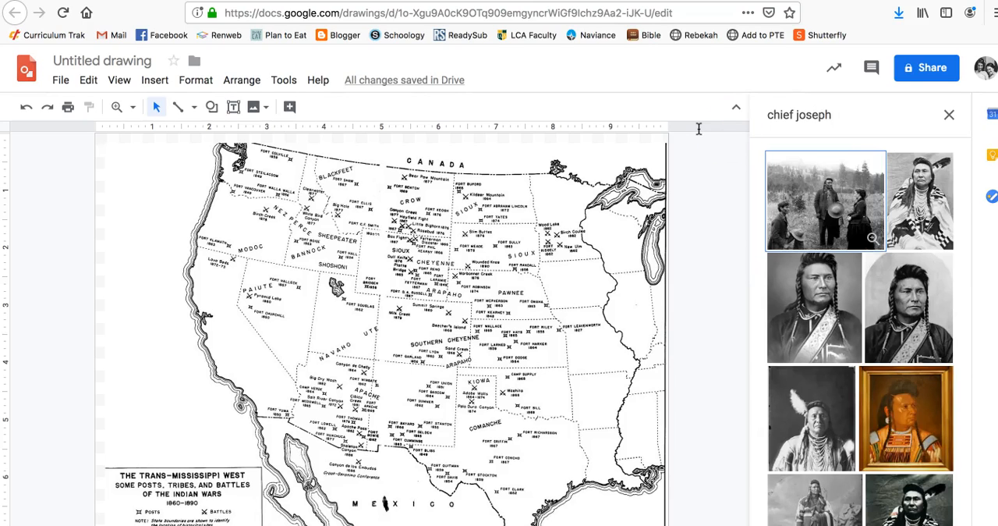
{"action": "left_click", "coordinate": [919, 188]}
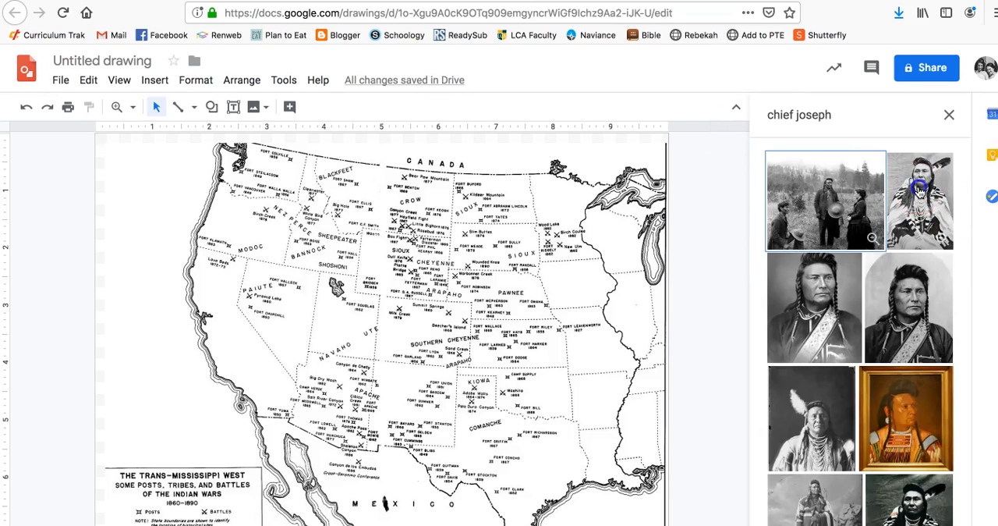
{"action": "left_click", "coordinate": [938, 524]}
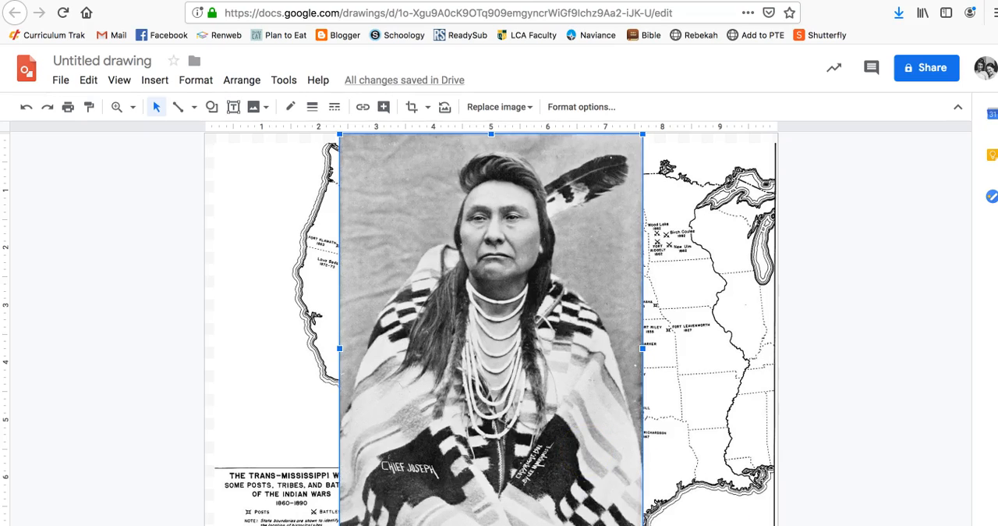
Try the Chief Joseph portrait as a small icon about 0.5 inches wide beside the Sheepeater label, and delete it.
{"action": "left_click_drag", "start_coordinate": [642, 524], "coordinate": [367, 165]}
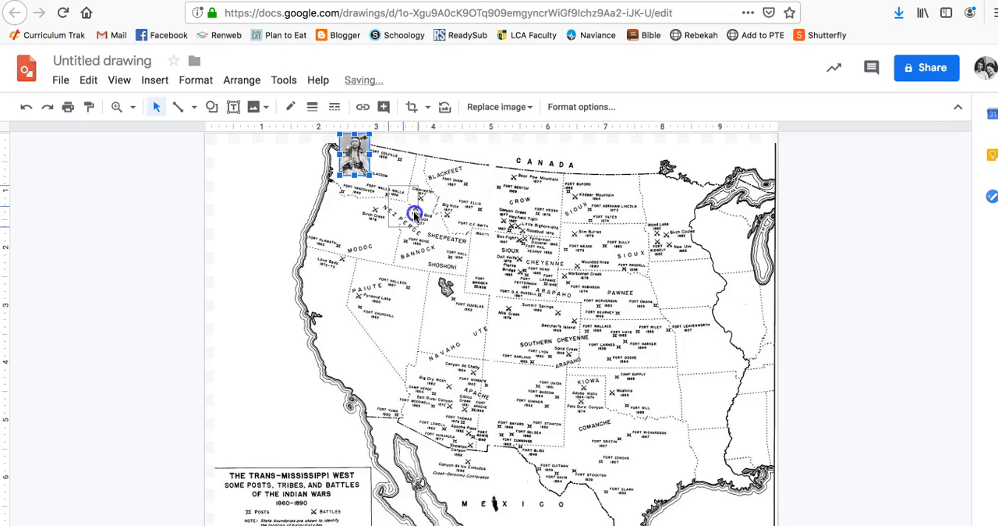
{"action": "left_click_drag", "start_coordinate": [492, 242], "coordinate": [484, 262]}
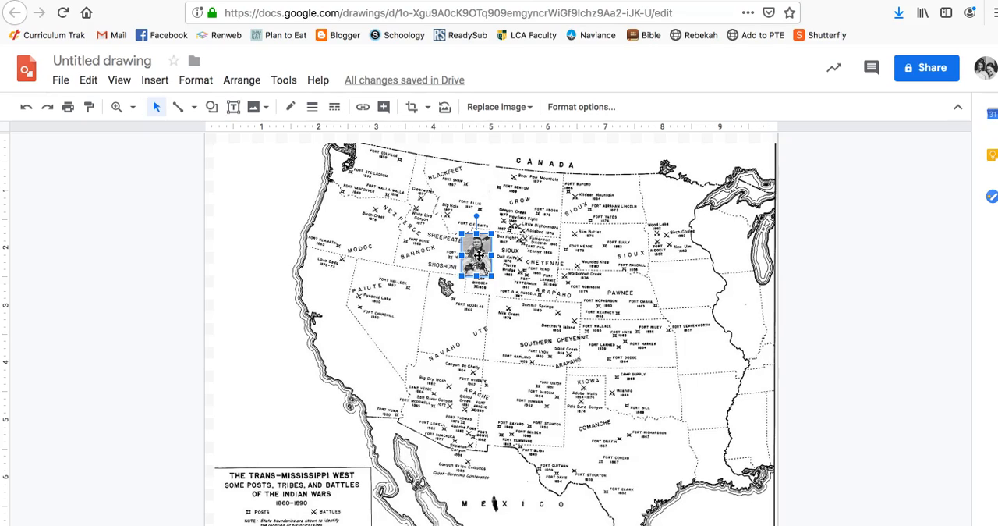
{"action": "key", "text": "Delete"}
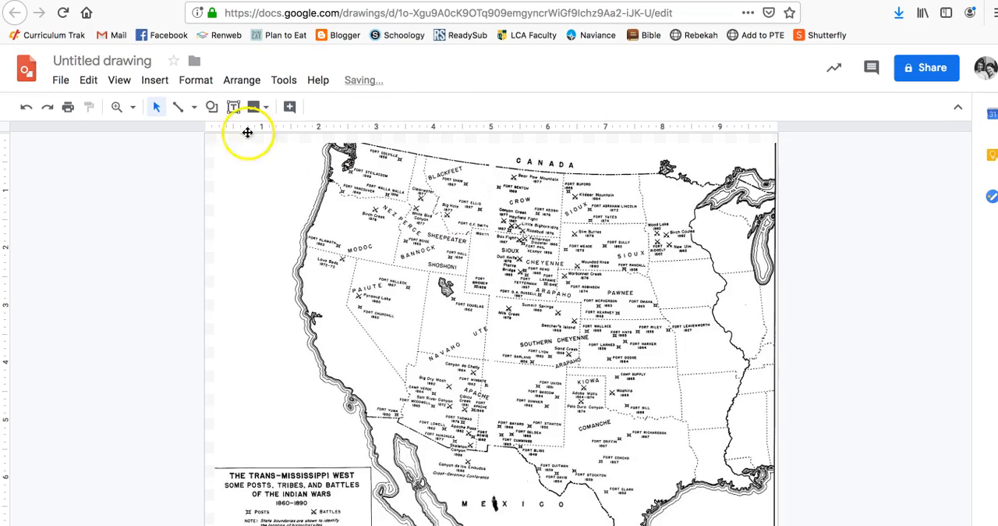
Draw a rectangle about 2.8 inches wide over the Mexico label on the map and enter the text "Significance!" in it.
{"action": "left_click", "coordinate": [154, 80]}
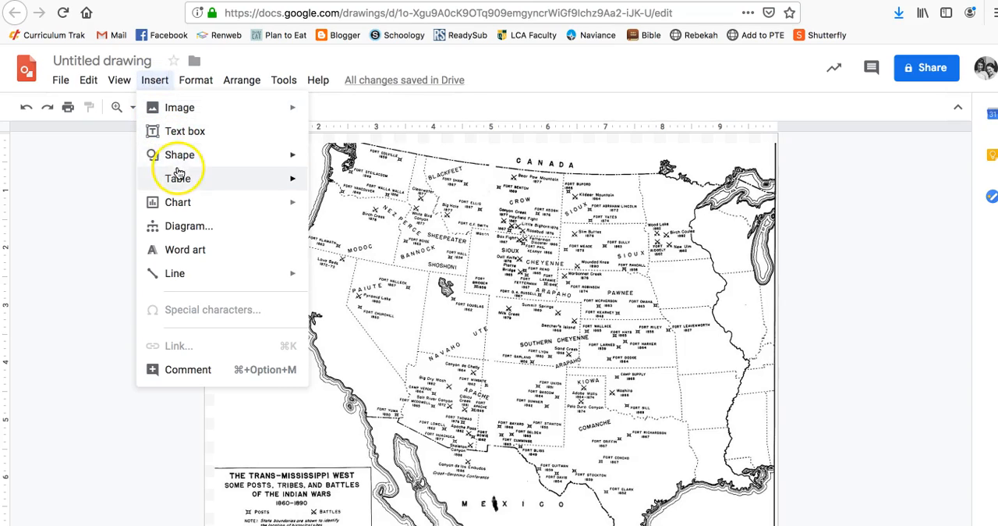
{"action": "mouse_move", "coordinate": [178, 160]}
{"action": "mouse_move", "coordinate": [330, 161]}
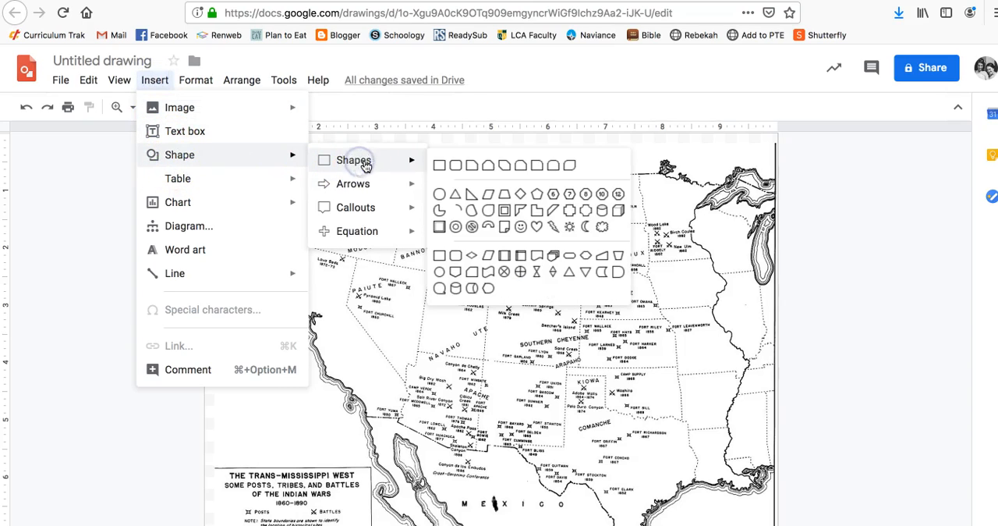
{"action": "left_click", "coordinate": [441, 166]}
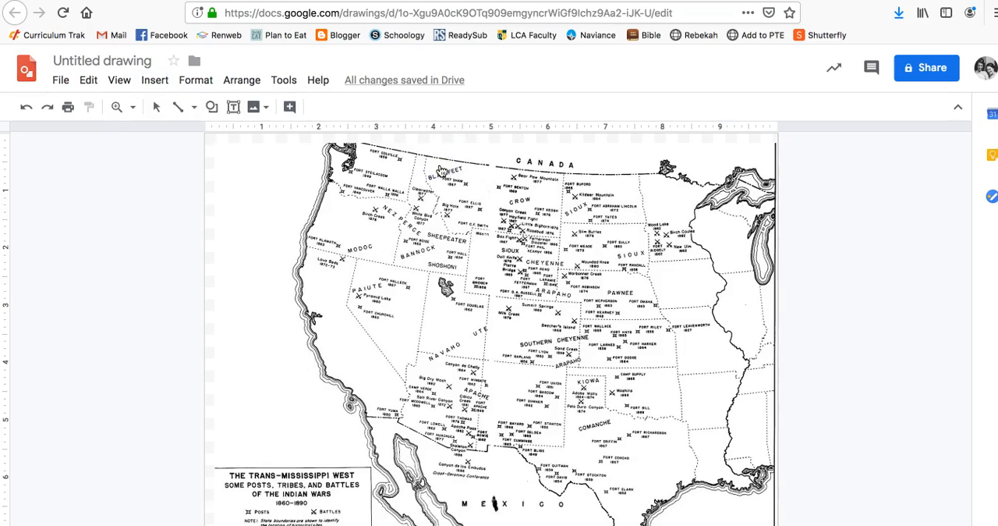
{"action": "left_click_drag", "start_coordinate": [438, 483], "coordinate": [599, 519]}
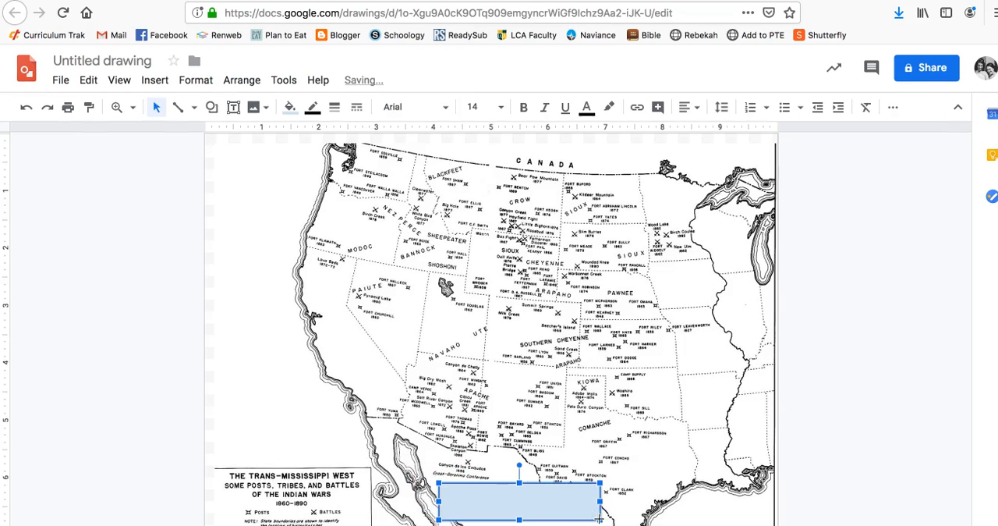
{"action": "type", "text": "Significance!"}
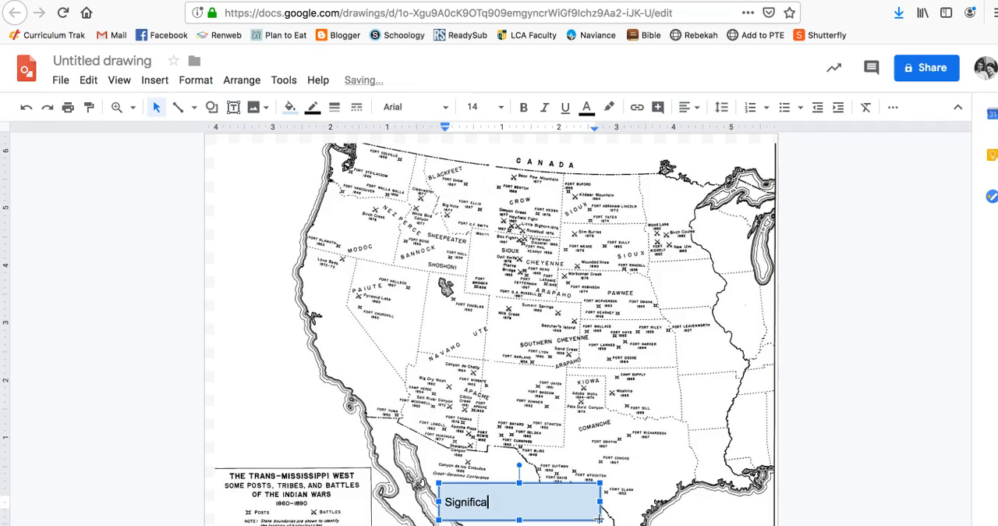
Center the "Significance!" text in its rectangle and make it italic.
{"action": "left_click_drag", "start_coordinate": [541, 507], "coordinate": [439, 501]}
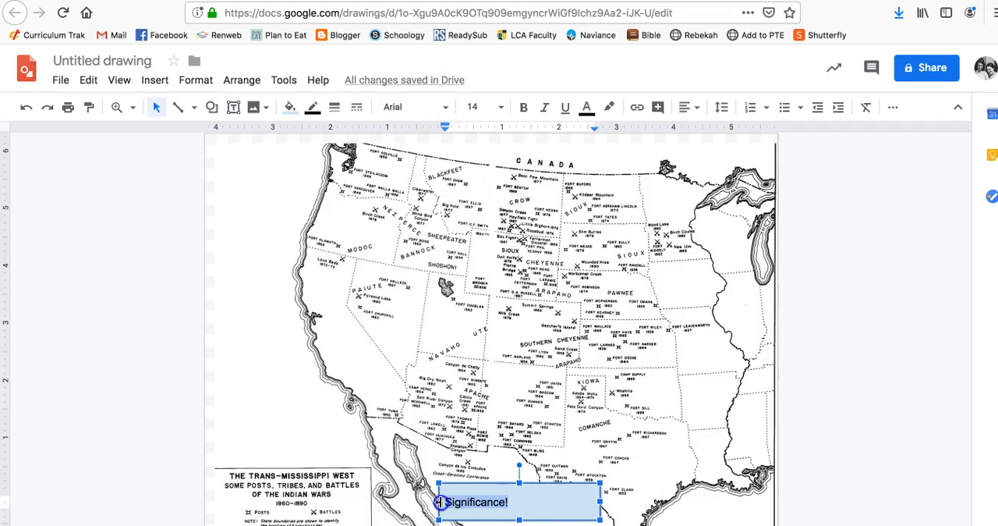
{"action": "left_click", "coordinate": [685, 107]}
{"action": "left_click", "coordinate": [702, 136]}
{"action": "left_click", "coordinate": [545, 107]}
{"action": "left_click", "coordinate": [883, 386]}
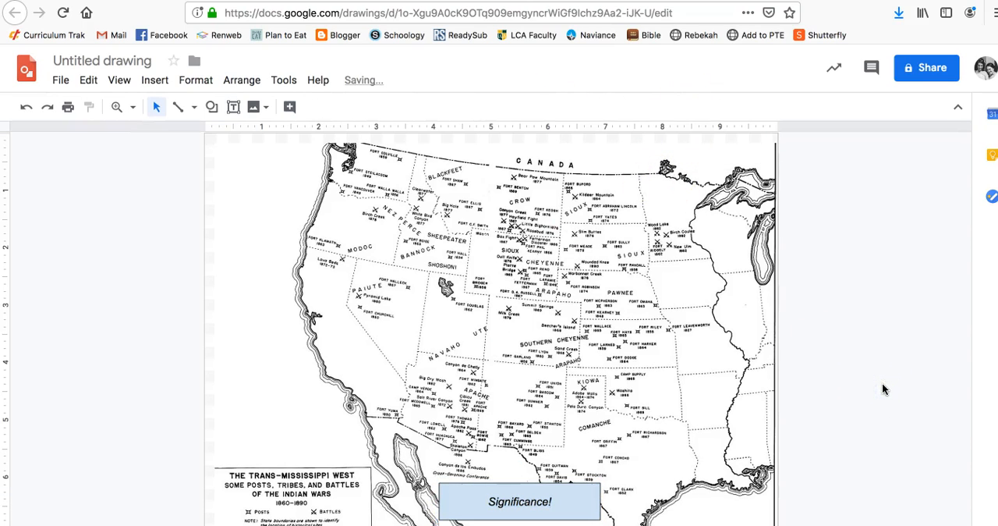
Start adding a link to the "Significance!" rectangle.
{"action": "left_click", "coordinate": [468, 497]}
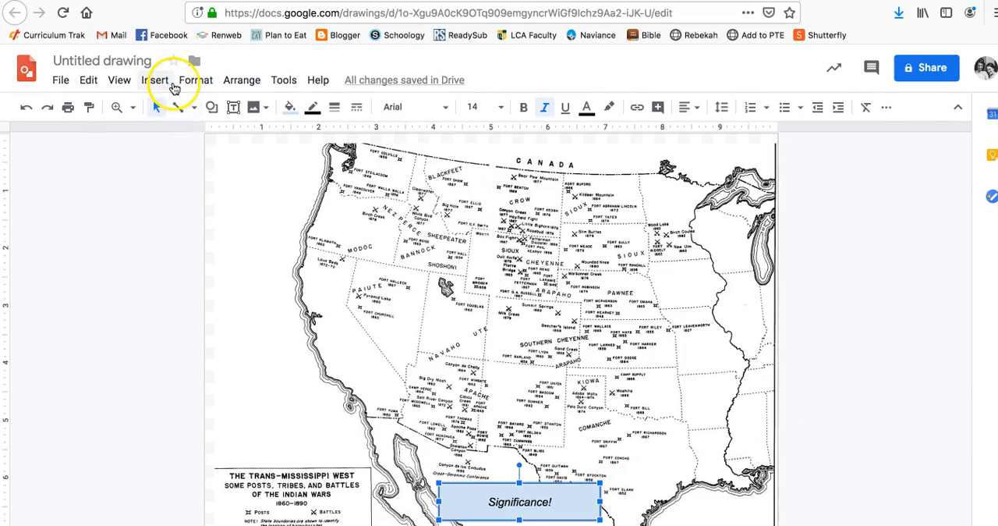
{"action": "left_click", "coordinate": [173, 85]}
{"action": "left_click", "coordinate": [187, 344]}
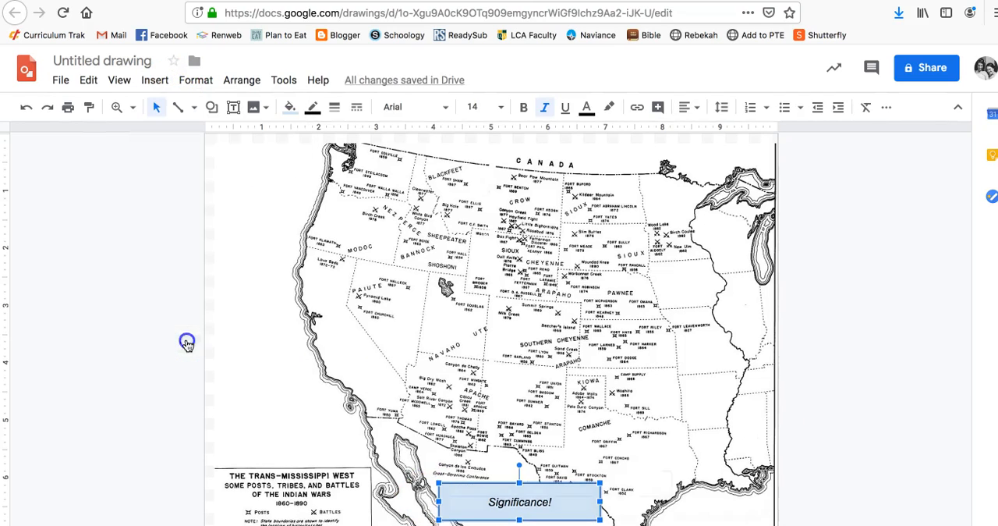